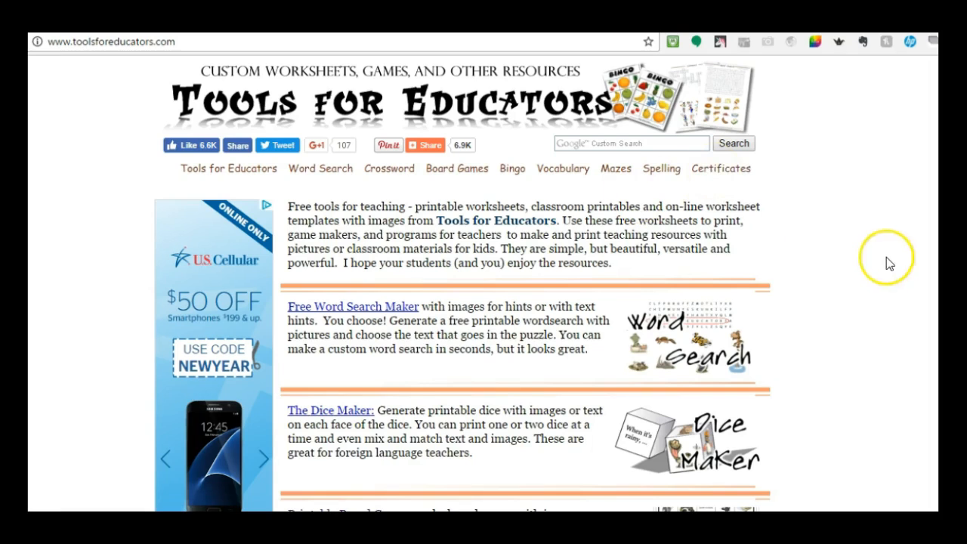
# Look through the printable tools on the home page and open the Printable Board Games maker.
pyautogui.scroll(-3, 462, 283)
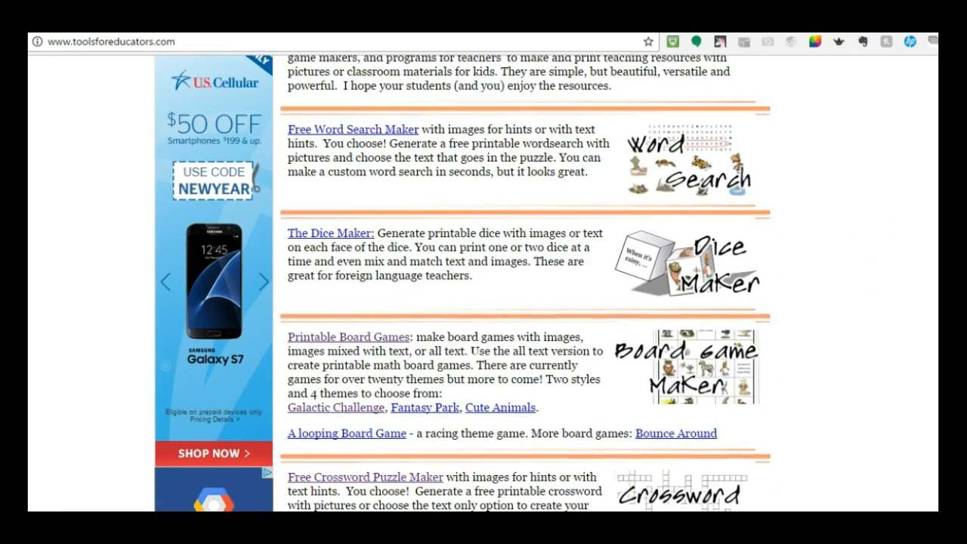
pyautogui.scroll(1, 462, 283)
pyautogui.scroll(-2, 462, 283)
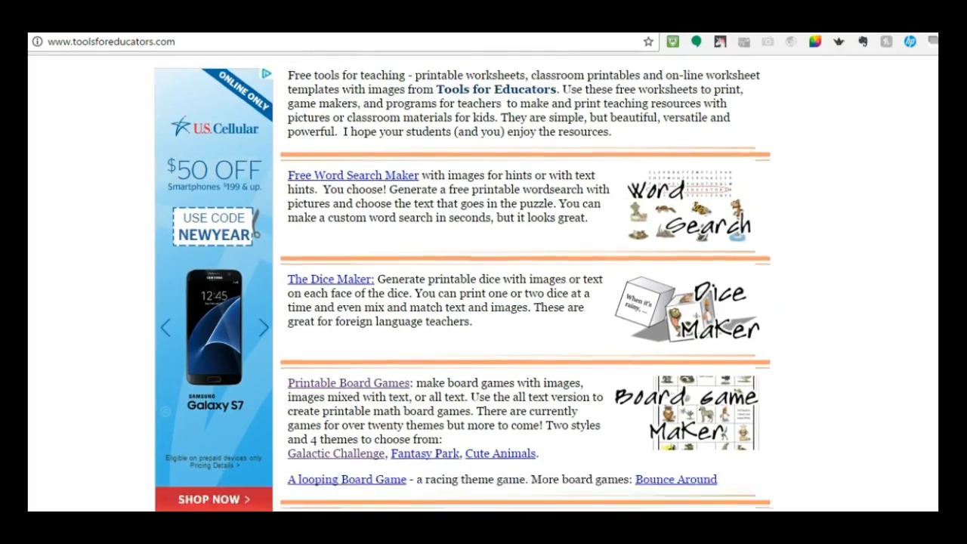
pyautogui.scroll(-2, 462, 283)
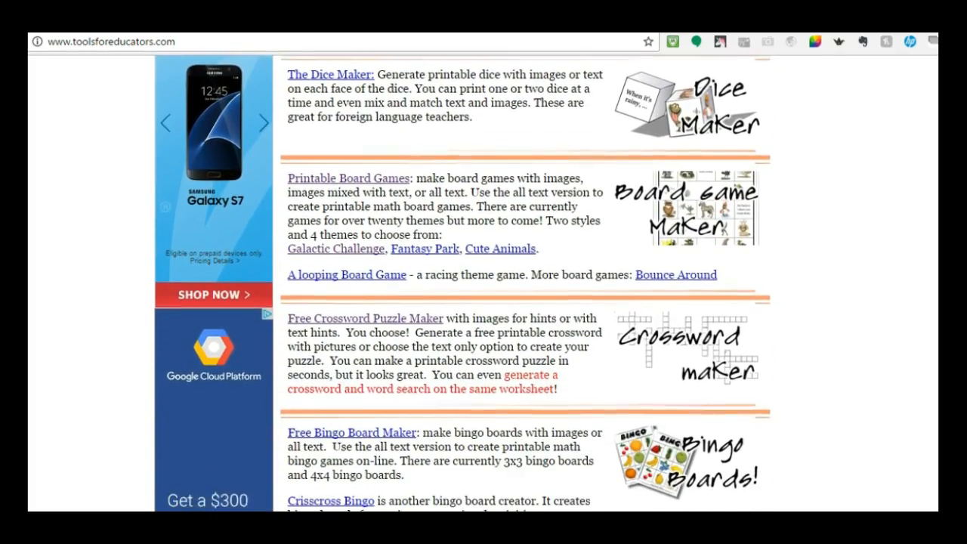
pyautogui.scroll(-2, 462, 283)
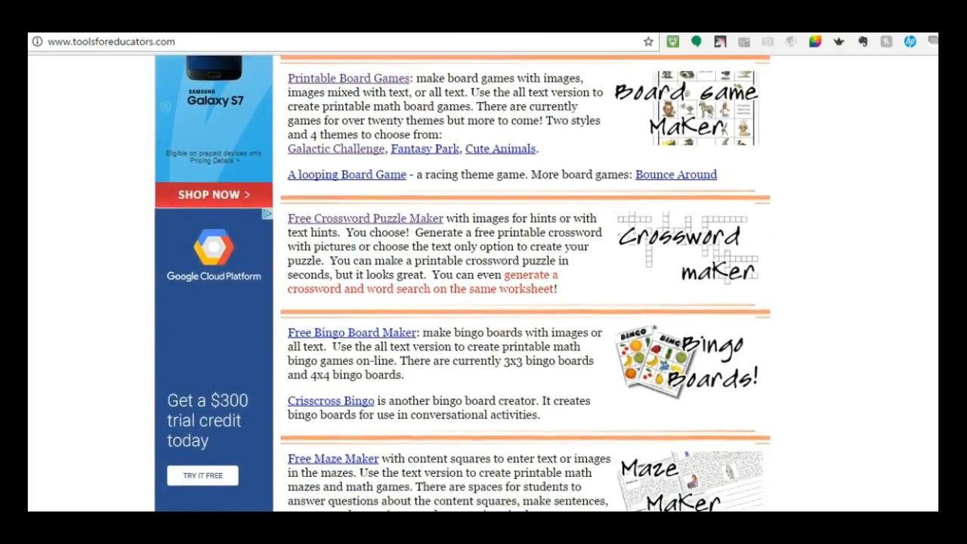
pyautogui.scroll(1, 462, 284)
pyautogui.scroll(-1, 463, 283)
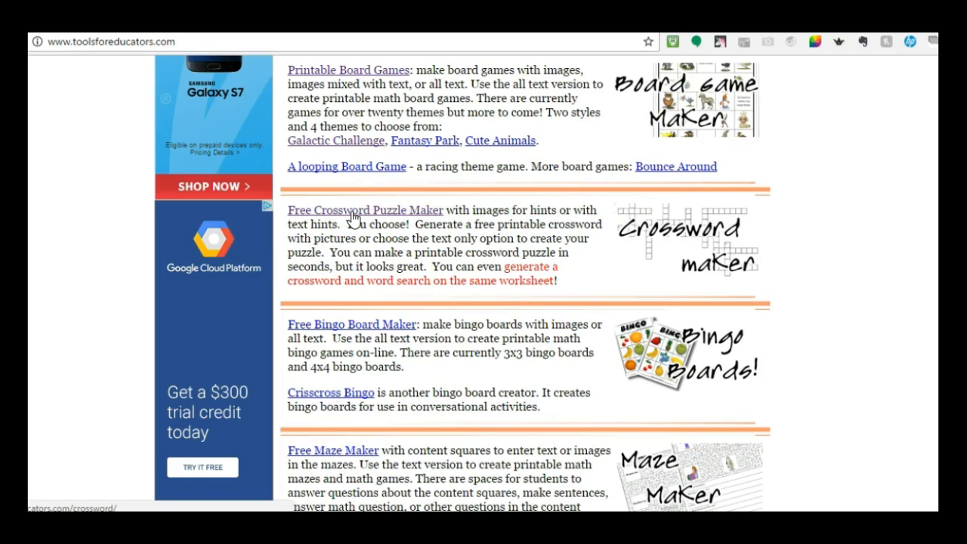
pyautogui.click(355, 72)
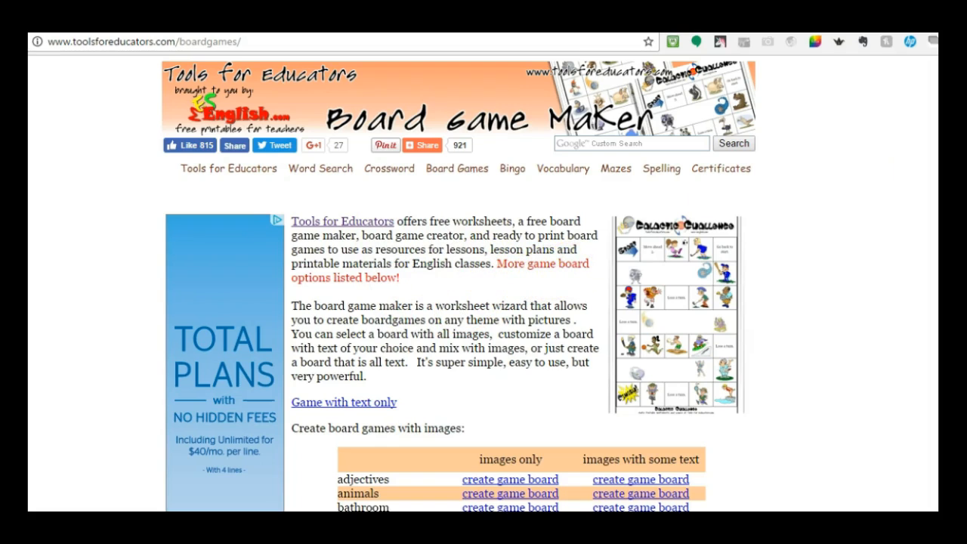
# Open the fruit and vegetables game board creator in the version that mixes images with some text.
pyautogui.scroll(-3, 451, 287)
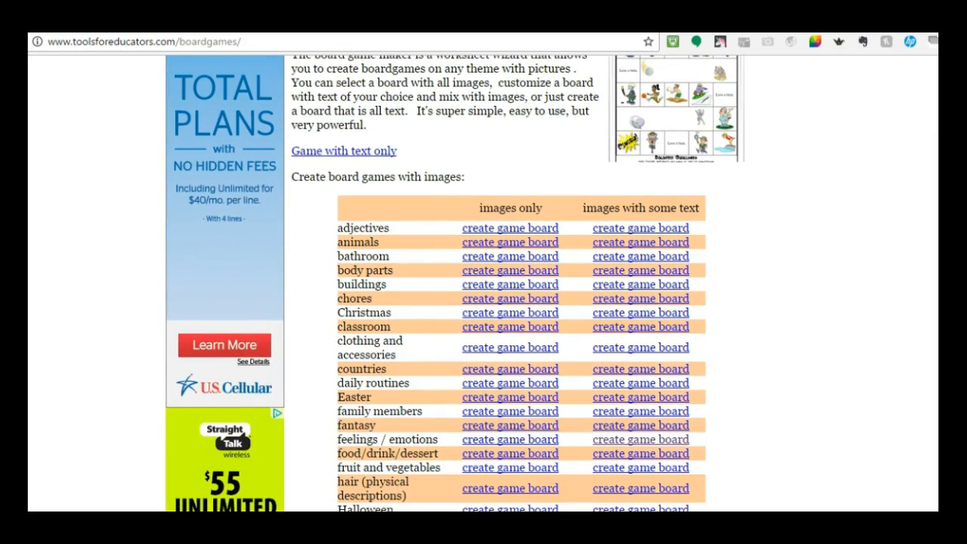
pyautogui.scroll(-1, 452, 283)
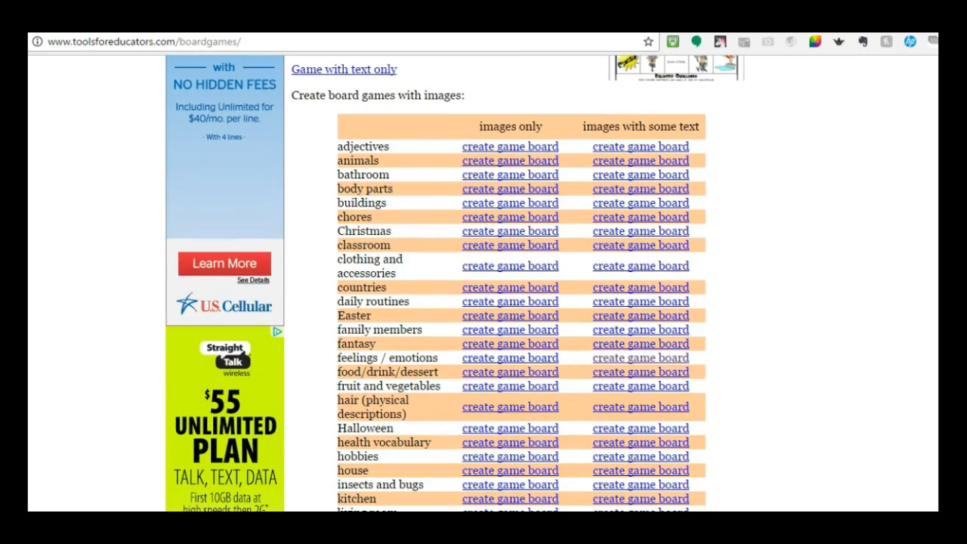
pyautogui.scroll(2, 613, 385)
pyautogui.scroll(-2, 613, 385)
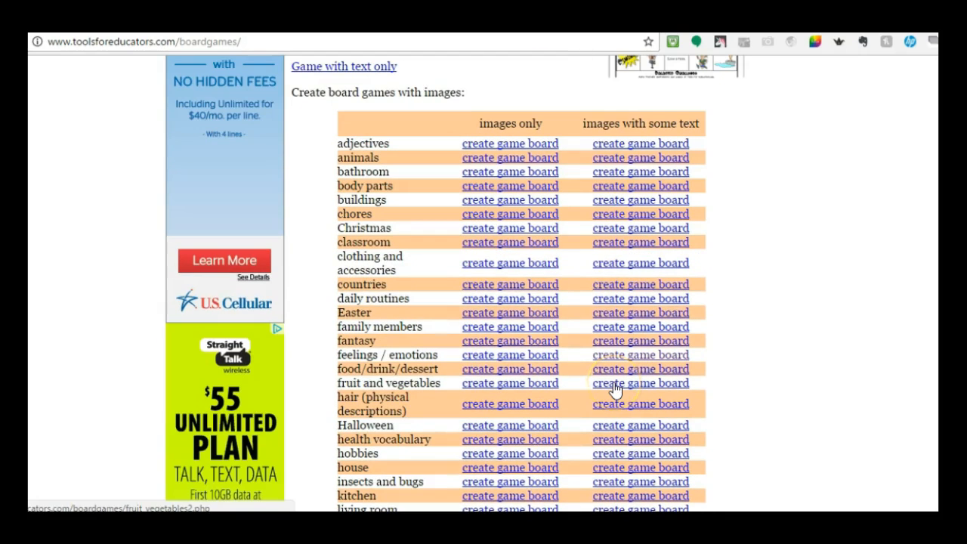
pyautogui.click(613, 383)
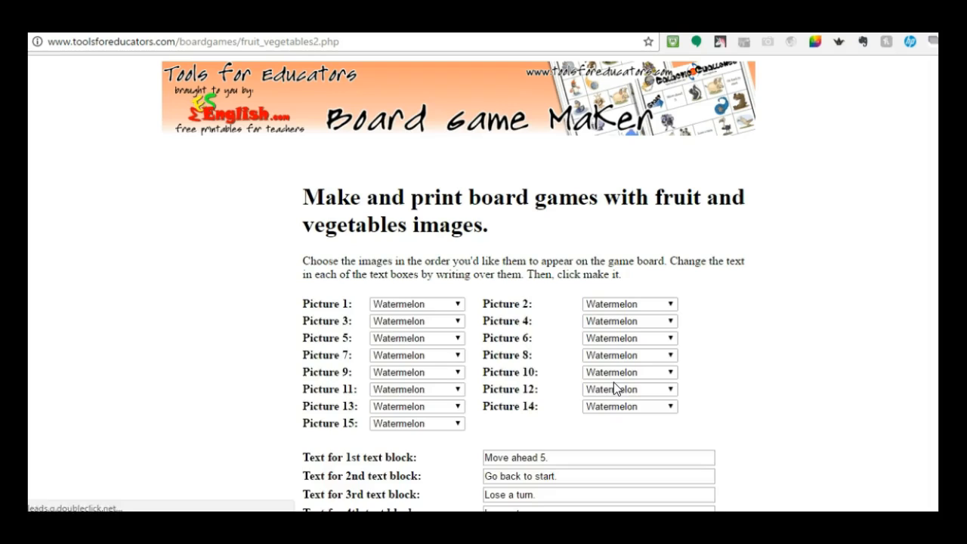
# Set Picture 3 to Grapefruit, Picture 5 to Cucumbers and Picture 7 to Blueberries.
pyautogui.click(457, 323)
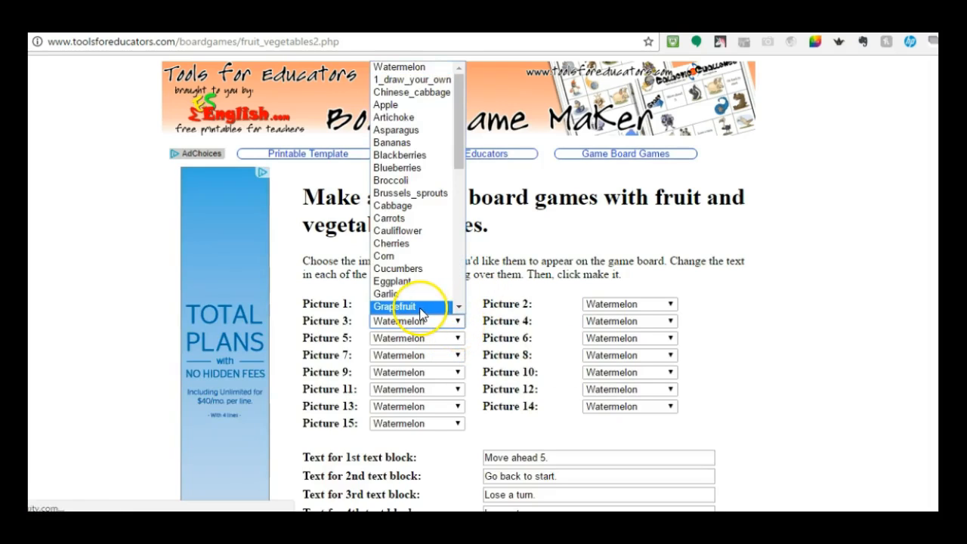
pyautogui.click(426, 308)
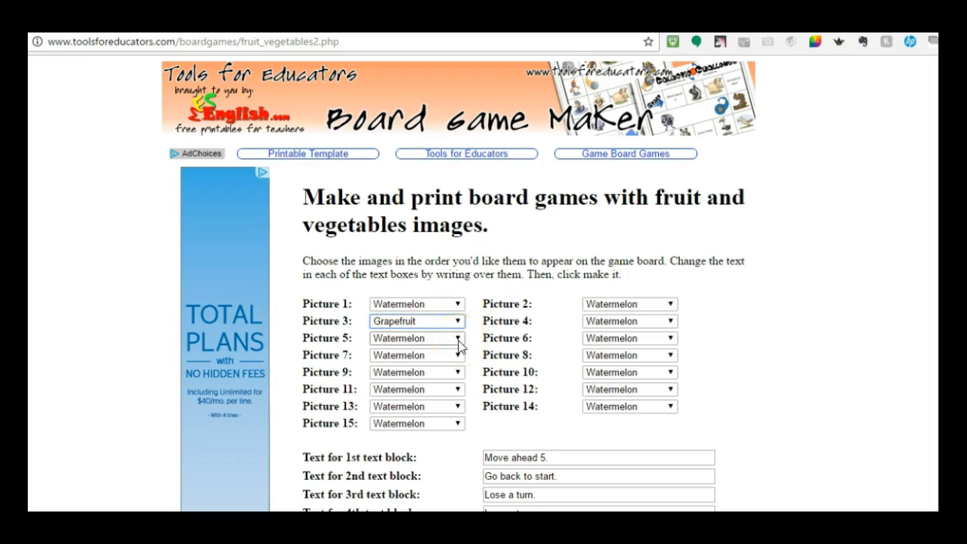
pyautogui.click(458, 340)
pyautogui.click(416, 285)
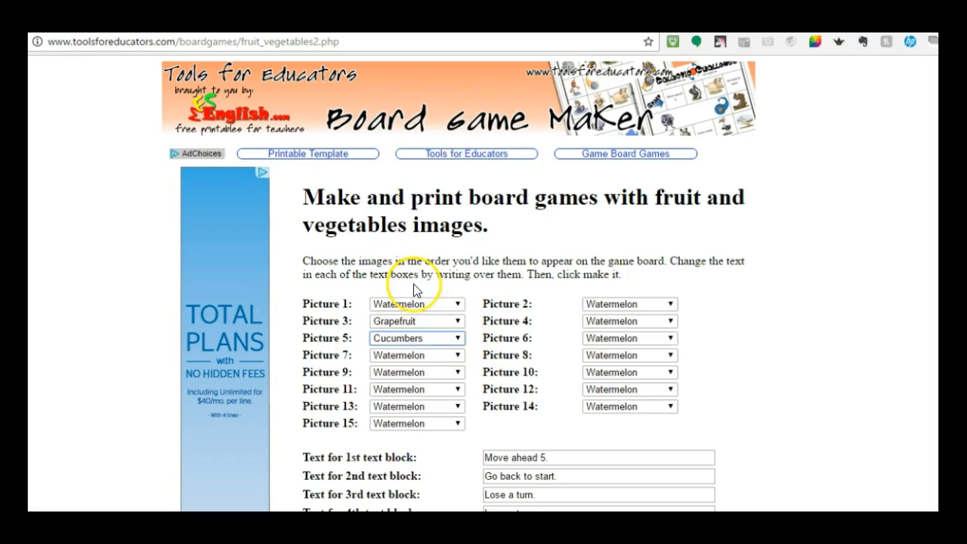
pyautogui.click(457, 355)
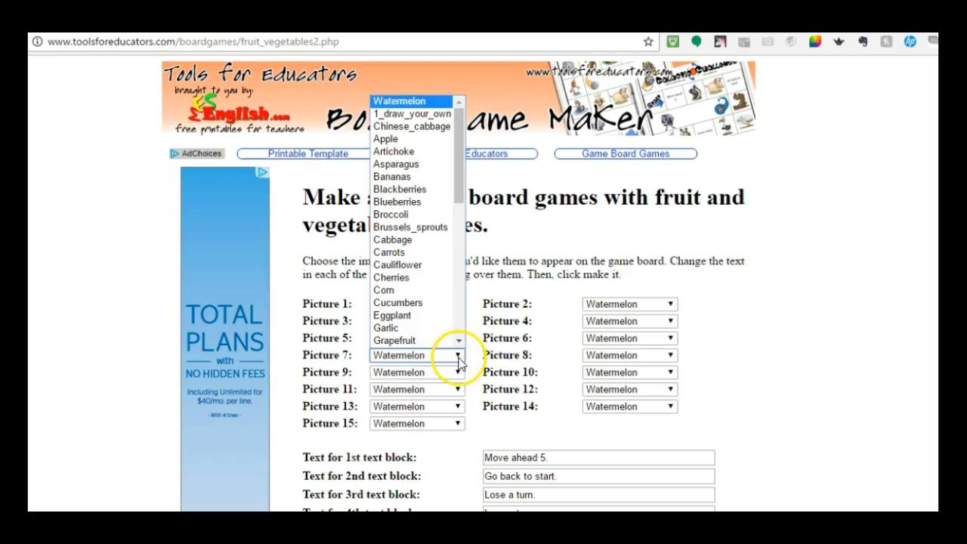
pyautogui.click(404, 202)
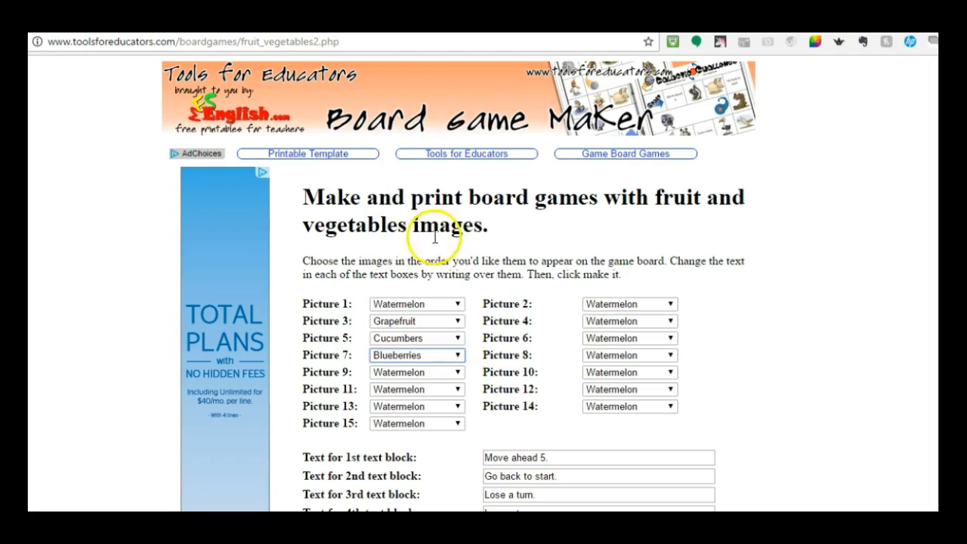
# Set Picture 9 to Garlic and Picture 11 to Eggplant.
pyautogui.click(457, 373)
pyautogui.click(403, 346)
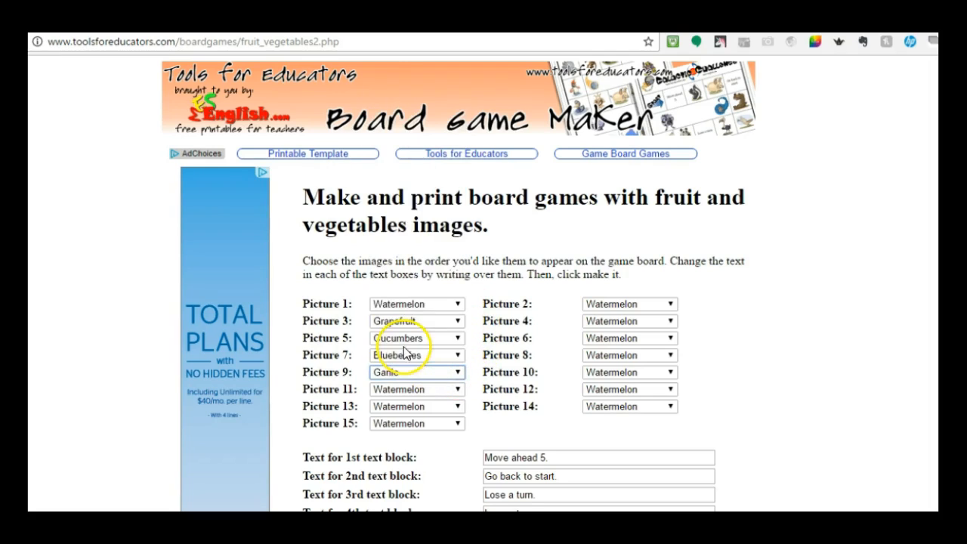
pyautogui.click(457, 389)
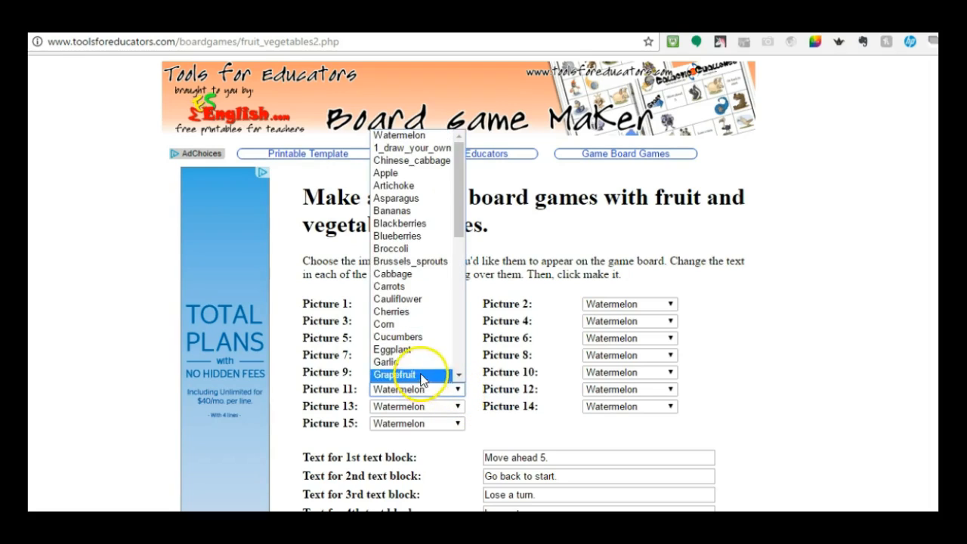
pyautogui.click(408, 350)
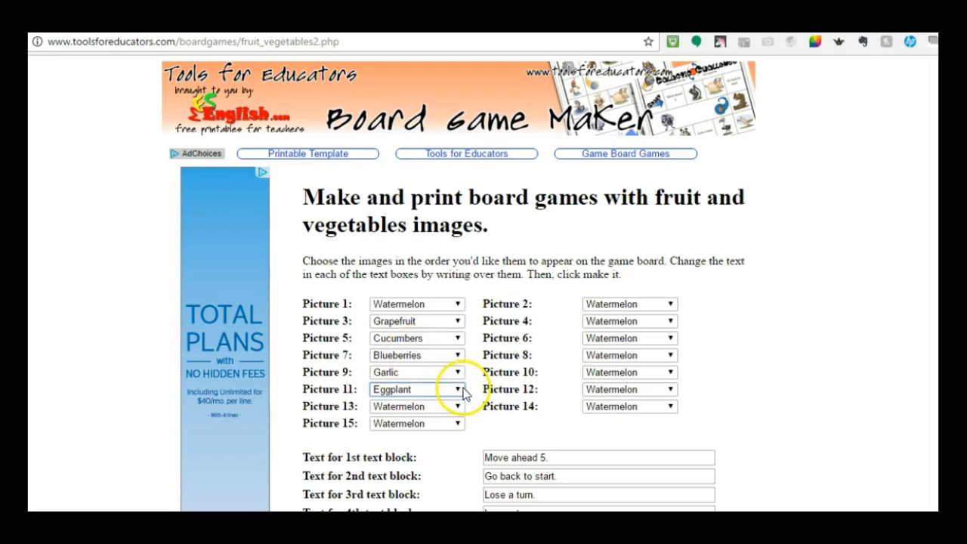
# Change Picture 9 to Blackberries and Picture 11 to Bananas.
pyautogui.click(456, 374)
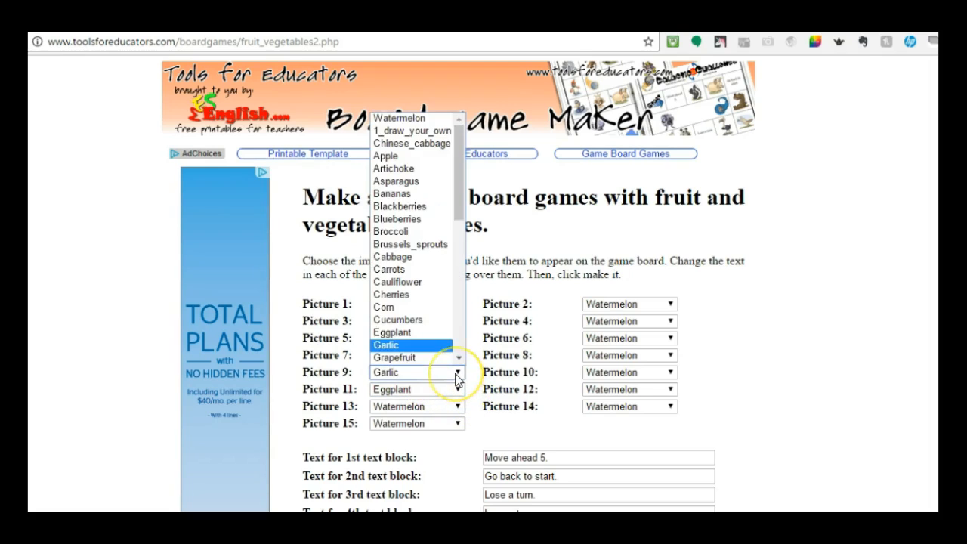
pyautogui.click(423, 206)
pyautogui.click(458, 391)
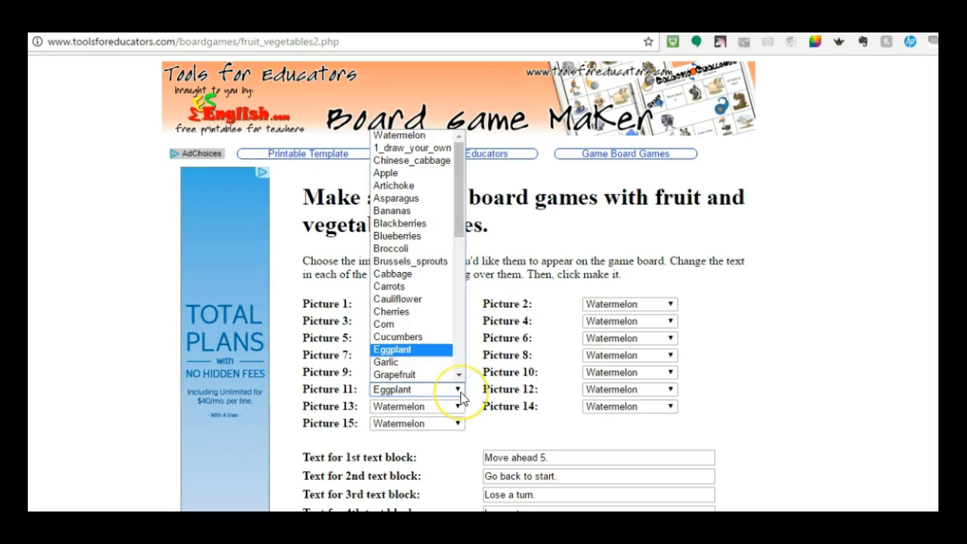
pyautogui.click(405, 215)
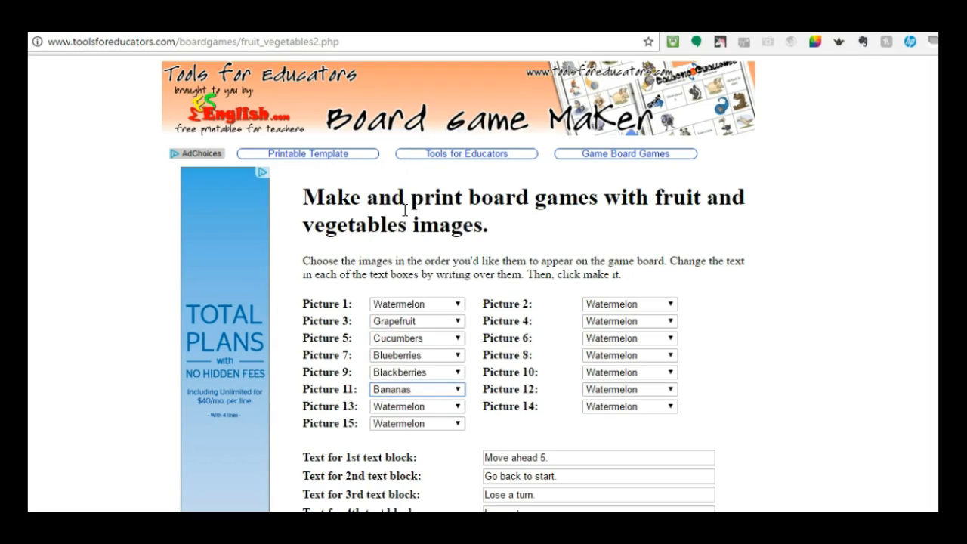
# Set Picture 13 to Chinese_cabbage and Picture 15 to Scallions.
pyautogui.click(459, 407)
pyautogui.click(434, 178)
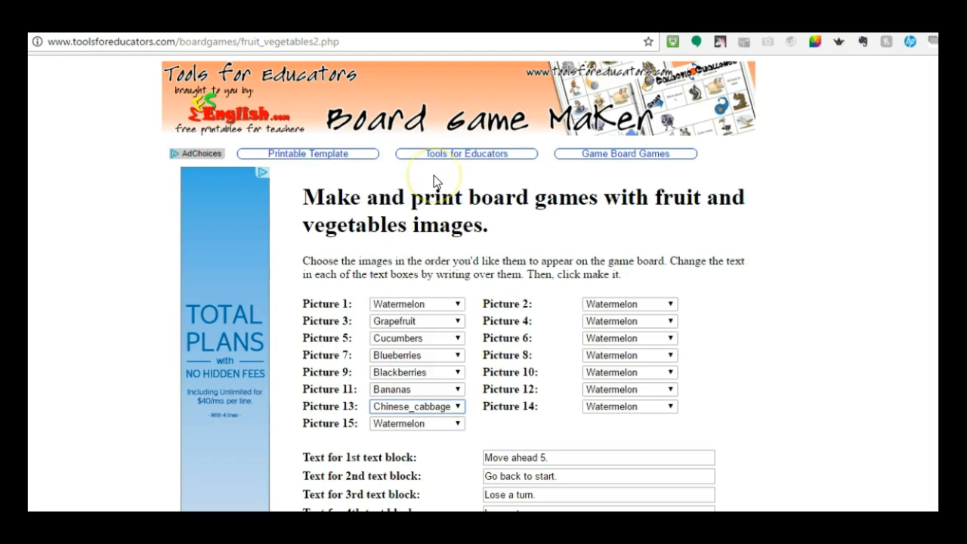
pyautogui.click(458, 424)
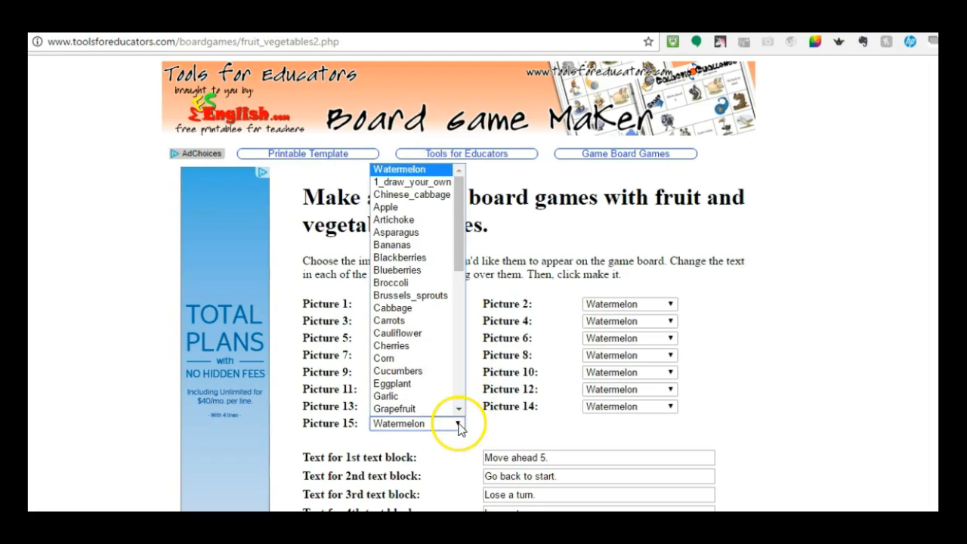
pyautogui.moveTo(454, 260); pyautogui.dragTo(460, 406)
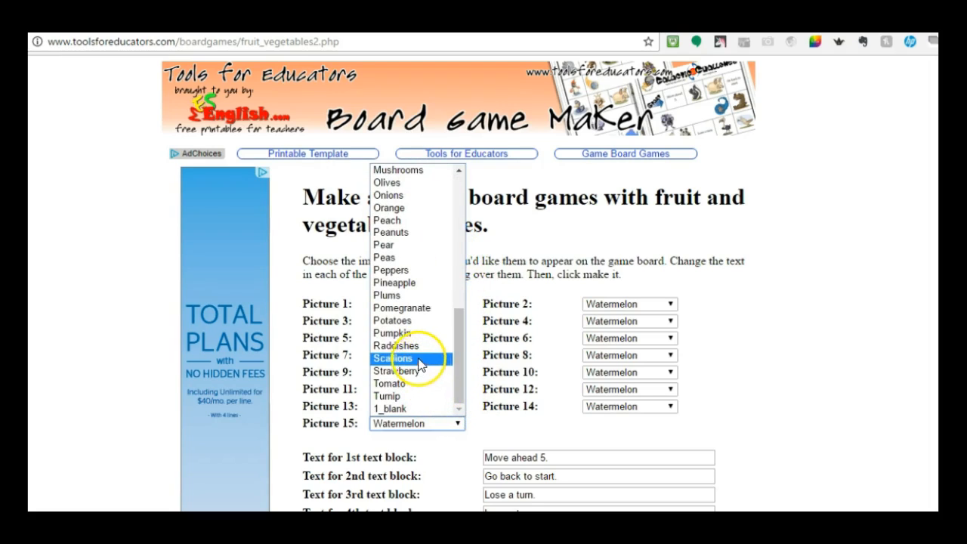
pyautogui.click(410, 360)
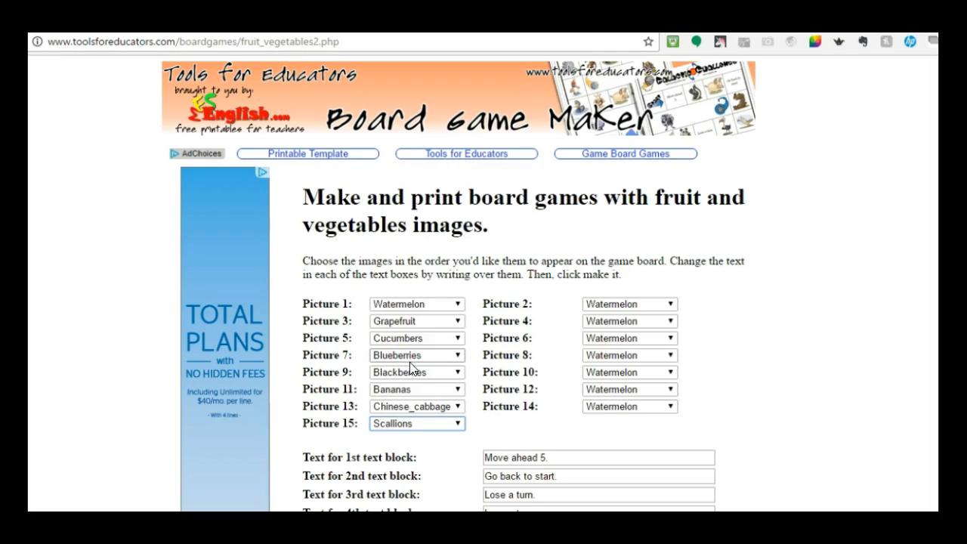
# Set Pictures 2, 4, 6, 8, 10 and 14 to Peach, Carrots, Plums, Pomegranate, Tomato and Artichoke respectively.
pyautogui.click(629, 303)
pyautogui.moveTo(671, 140); pyautogui.dragTo(678, 254)
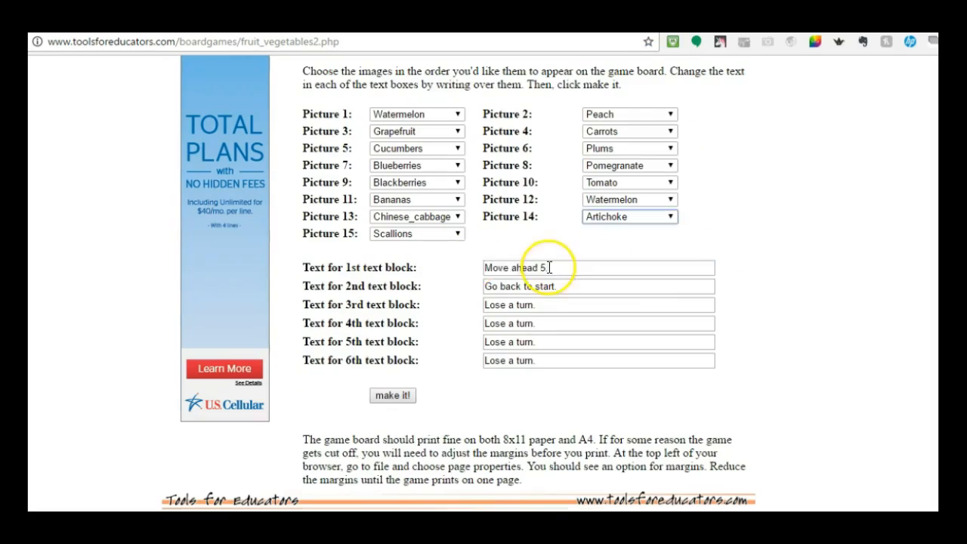
# Replace the 4th text block with "Move ahead 5." copied from the 1st text block.
pyautogui.moveTo(555, 267); pyautogui.dragTo(473, 265)
pyautogui.hotkey('ctrl', 'c')
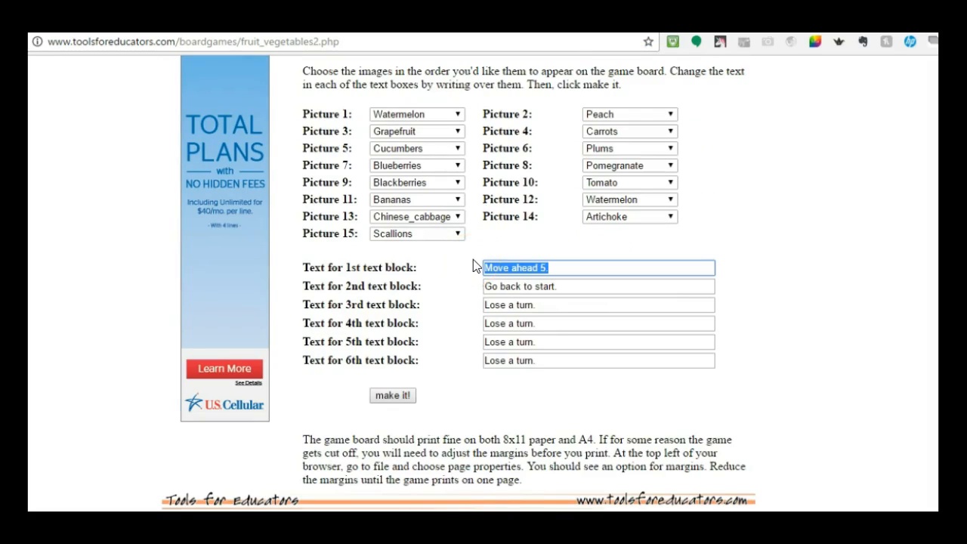
pyautogui.click(564, 323)
pyautogui.hotkey('ctrl', 'v')
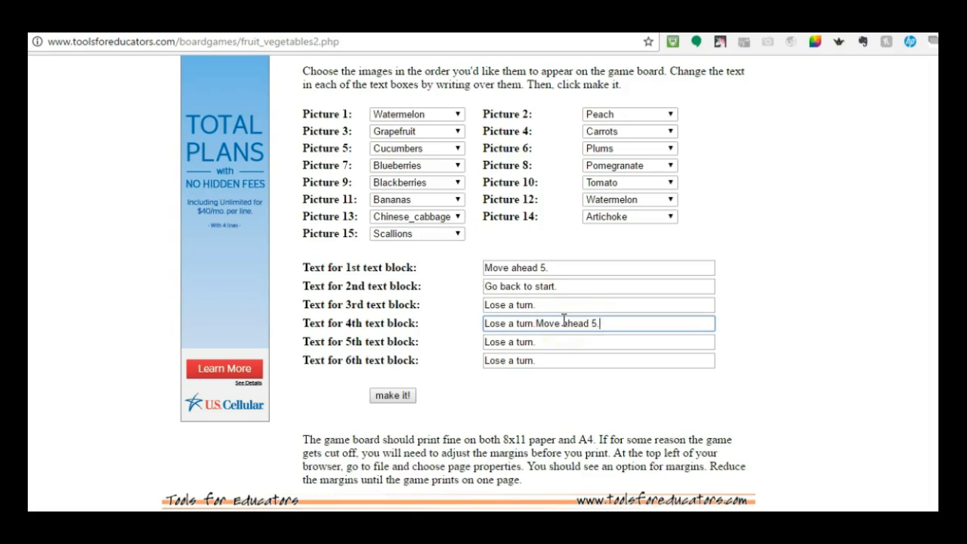
pyautogui.press('BackSpace')
pyautogui.press('BackSpace')
pyautogui.press('BackSpace')
pyautogui.press('BackSpace')
pyautogui.press('BackSpace')
pyautogui.press('BackSpace')
pyautogui.press('BackSpace')
pyautogui.press('BackSpace')
pyautogui.press('BackSpace')
pyautogui.press('BackSpace')
pyautogui.press('BackSpace')
pyautogui.press('BackSpace')
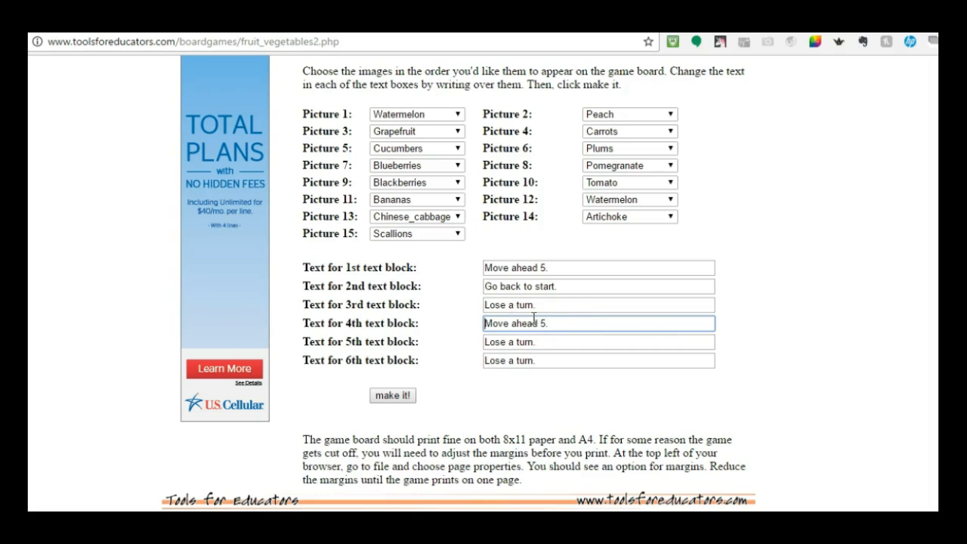
# Replace the 1st text block with "Lose a turn." copied from the 3rd block, and generate the game board.
pyautogui.moveTo(543, 304); pyautogui.dragTo(475, 310)
pyautogui.hotkey('ctrl', 'c')
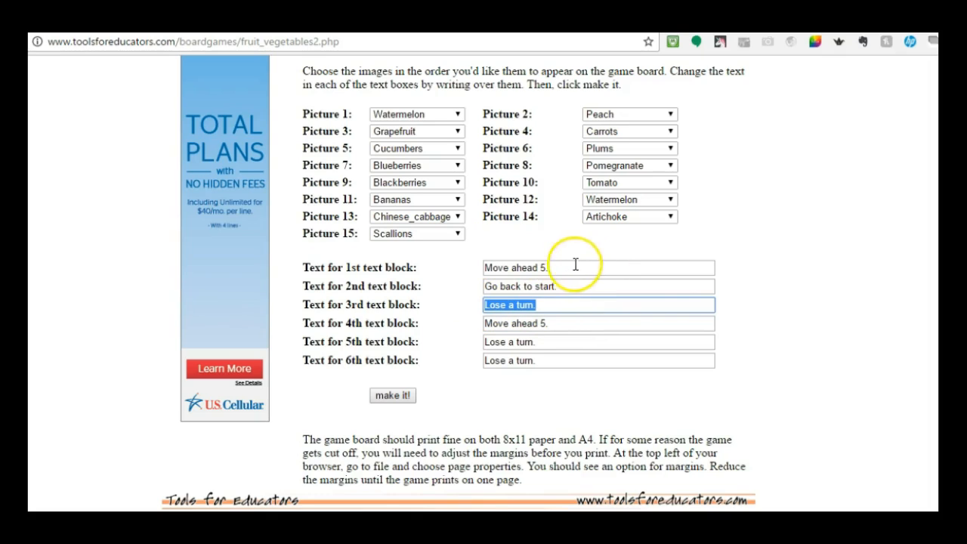
pyautogui.click(552, 268)
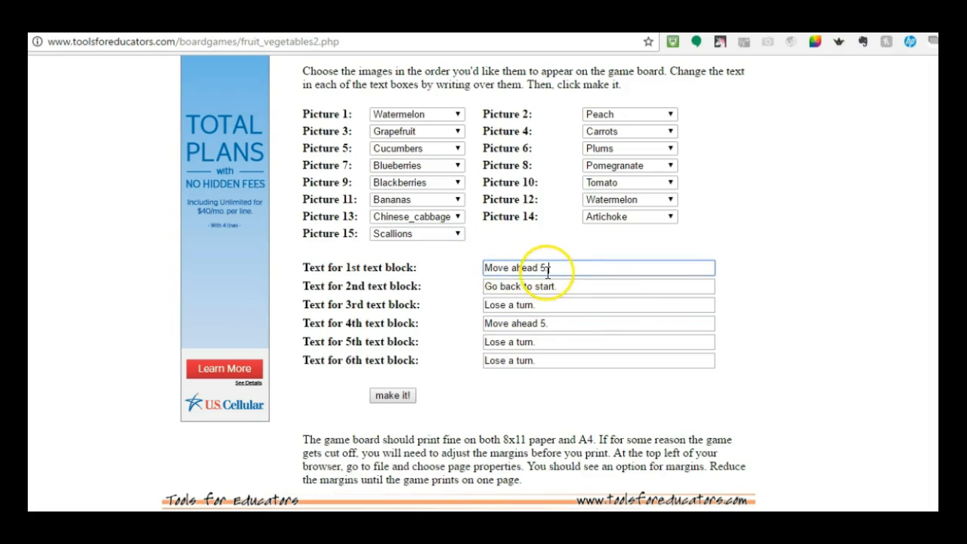
pyautogui.moveTo(550, 267); pyautogui.dragTo(483, 267)
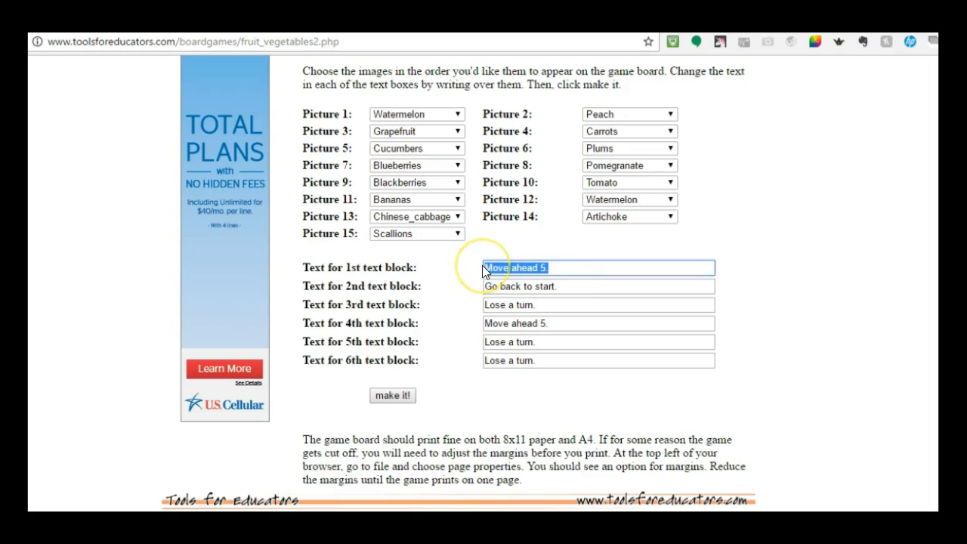
pyautogui.hotkey('ctrl', 'v')
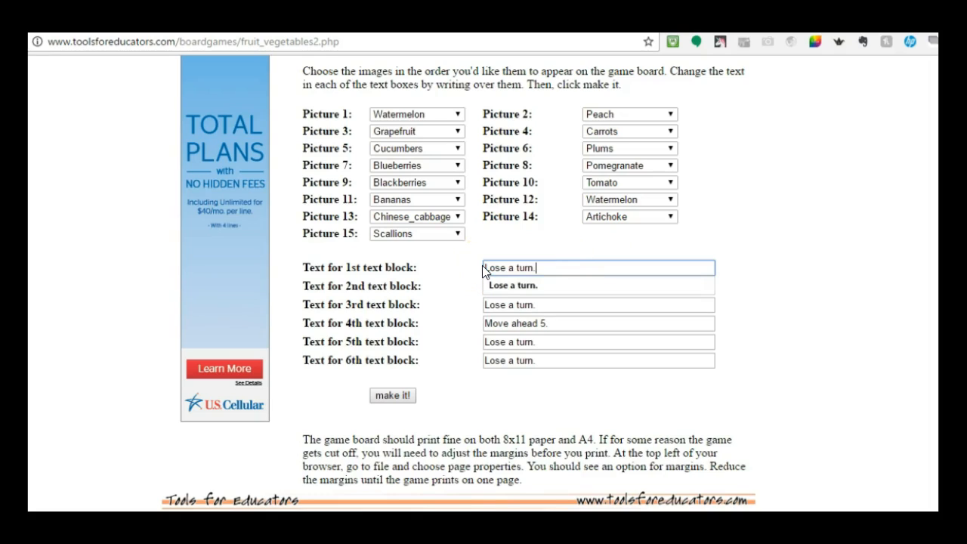
pyautogui.click(538, 285)
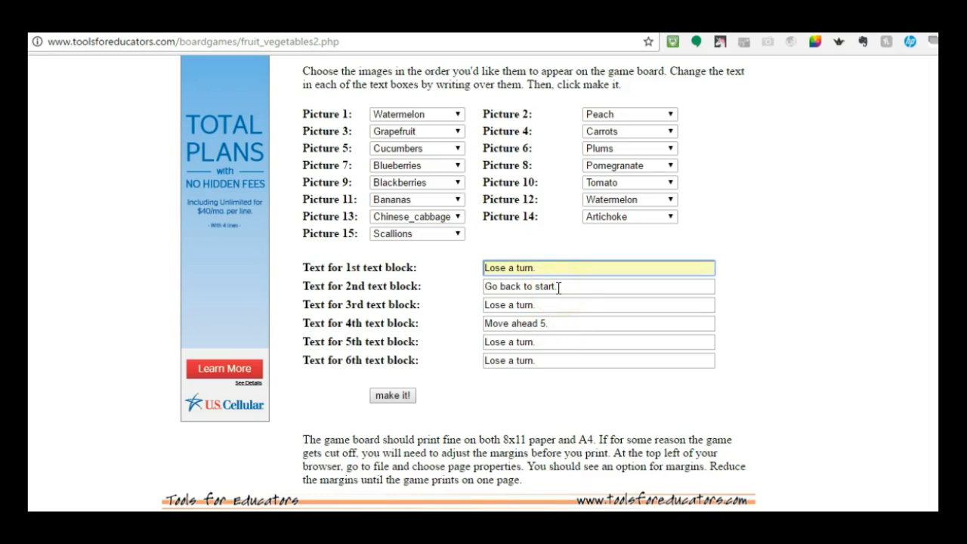
pyautogui.click(392, 400)
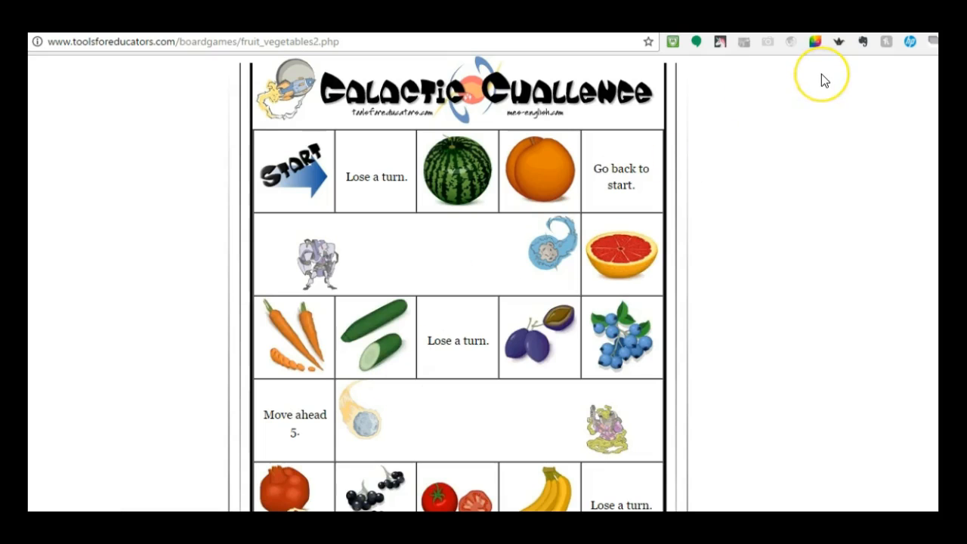
# Review the generated Galactic Challenge board game from the Start square to the Finish square.
pyautogui.click(912, 122)
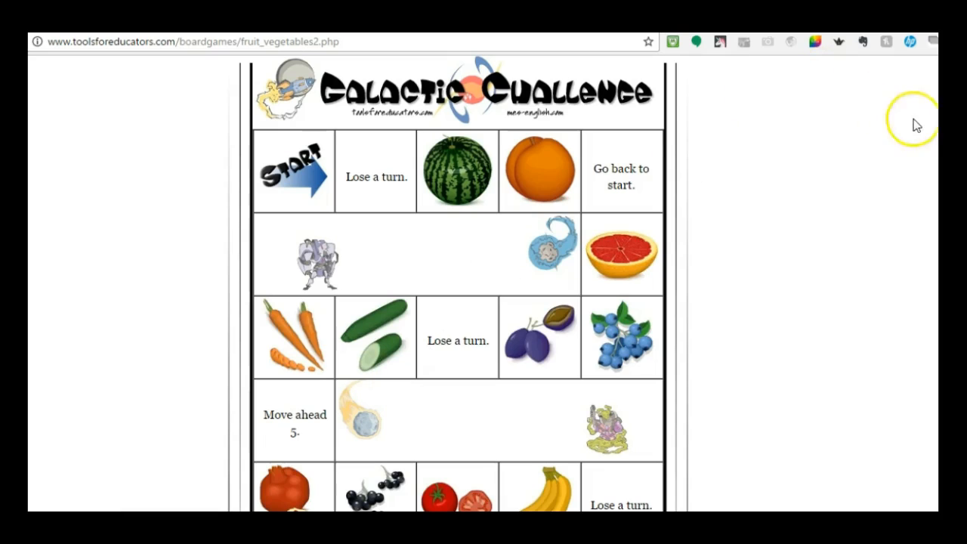
pyautogui.scroll(-3, 912, 123)
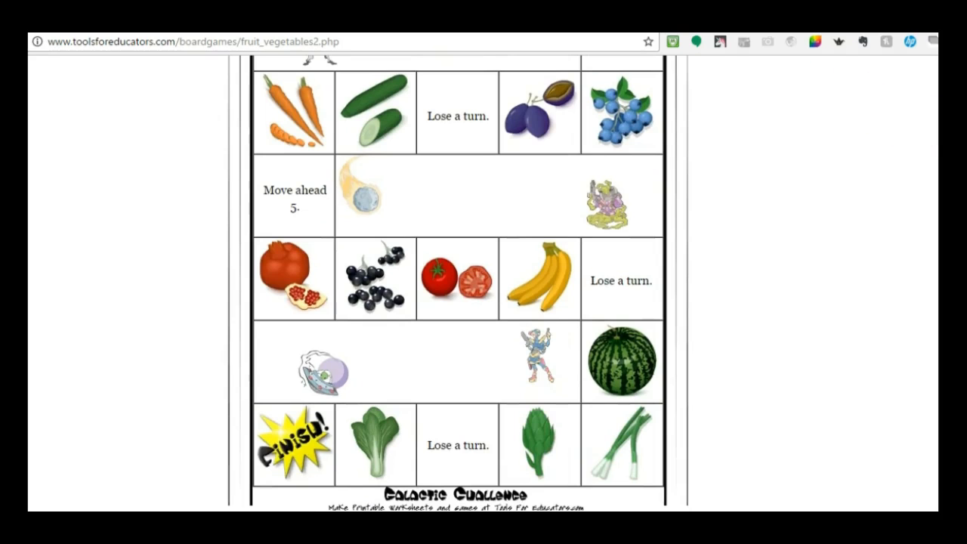
pyautogui.scroll(3, 457, 284)
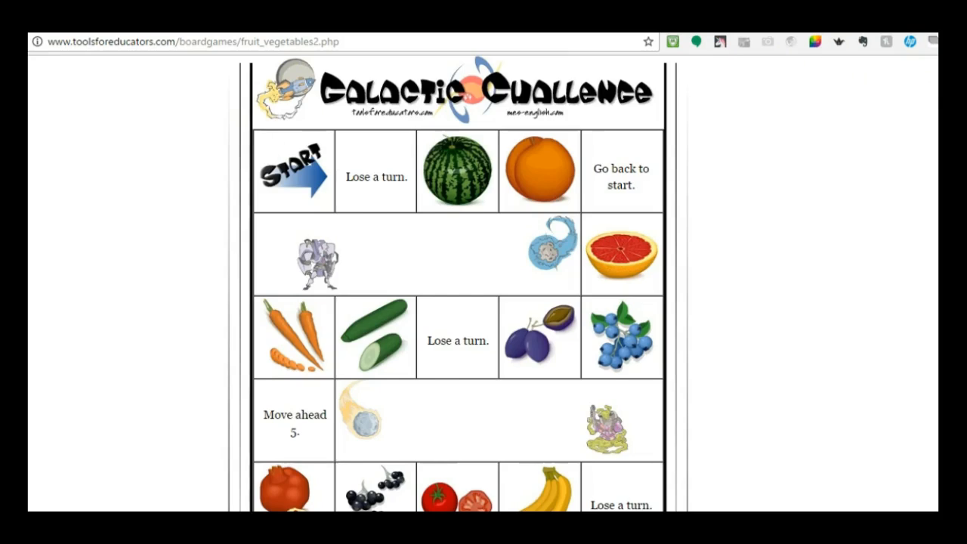
# Switch to the Moodle forum page for Activity 3: Board Games and review its submission instructions and discussion list.
pyautogui.click(226, 23)
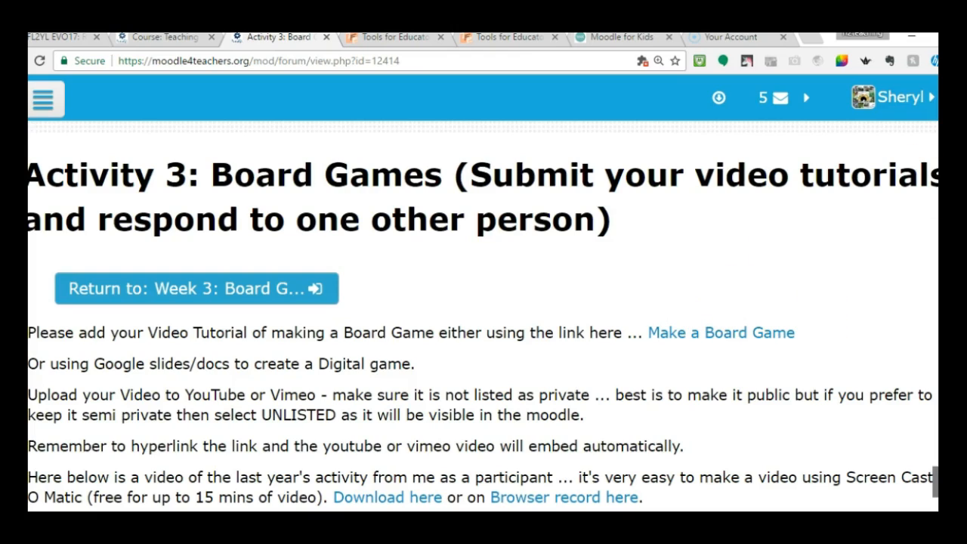
pyautogui.scroll(-4, 483, 314)
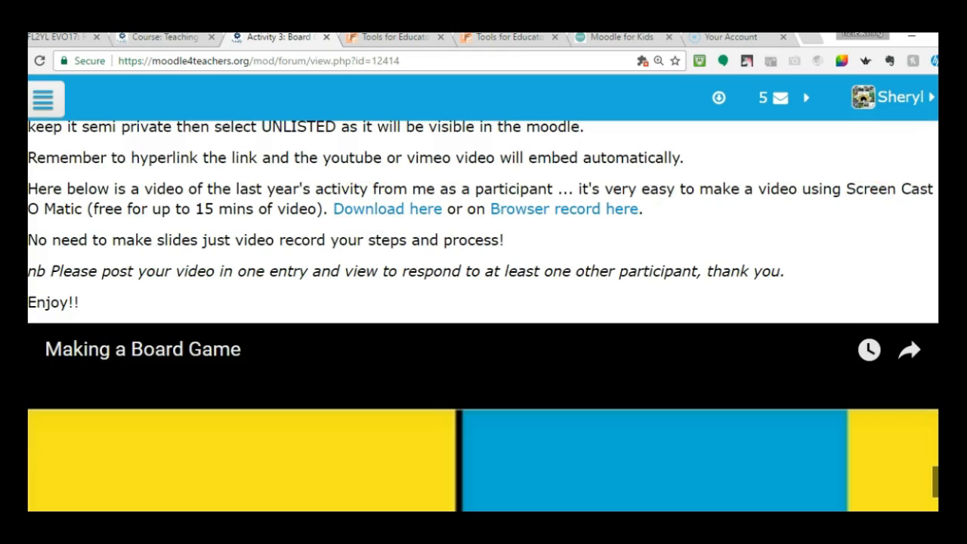
pyautogui.scroll(-12, 483, 302)
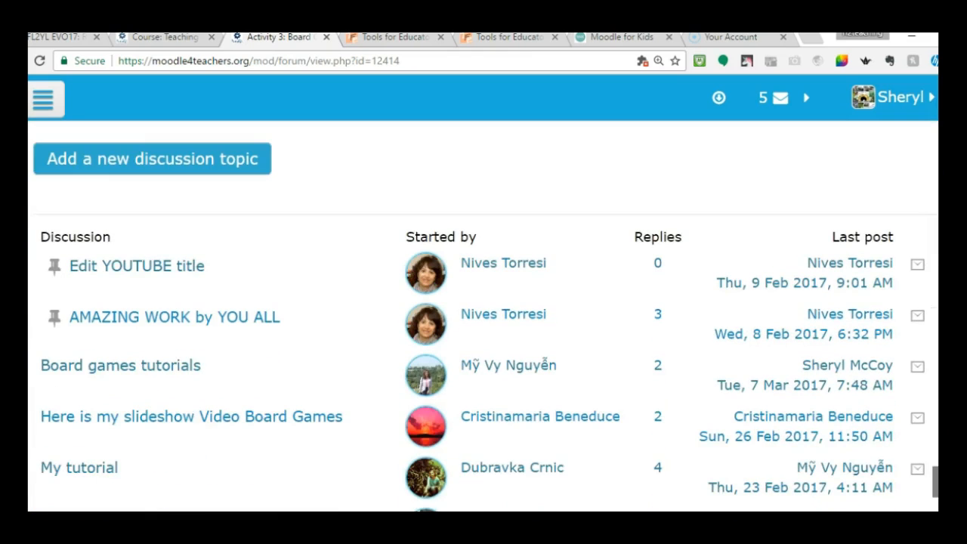
pyautogui.scroll(-2, 483, 317)
pyautogui.scroll(4, 483, 317)
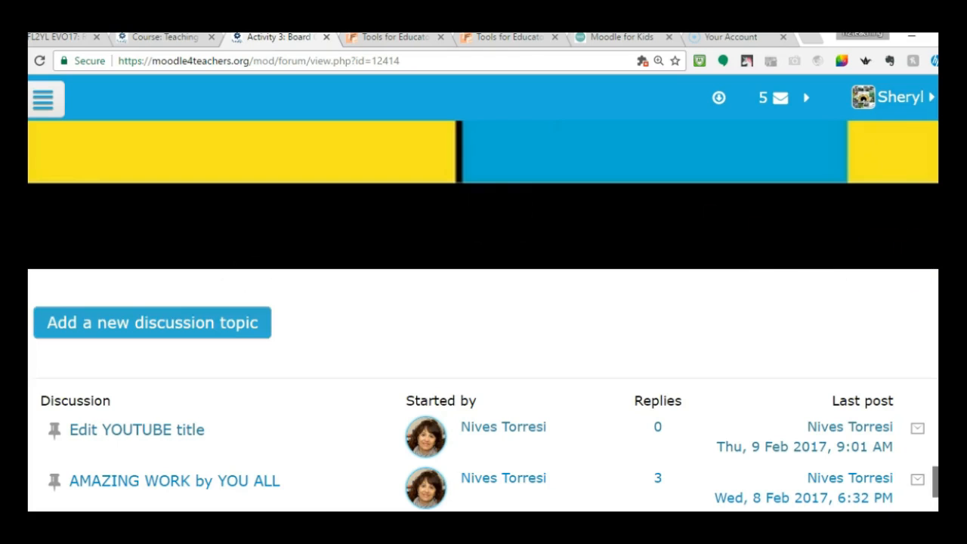
pyautogui.scroll(10, 483, 316)
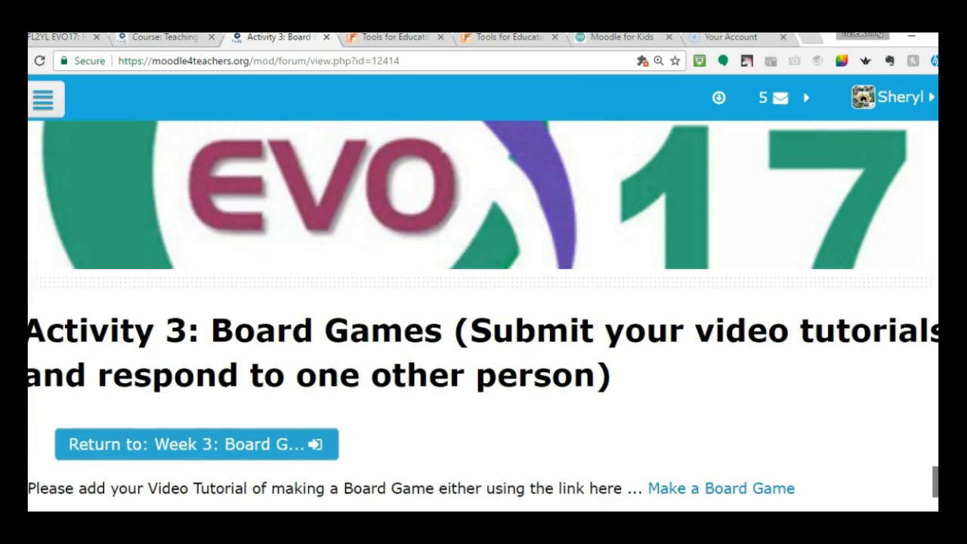
pyautogui.scroll(5, 483, 316)
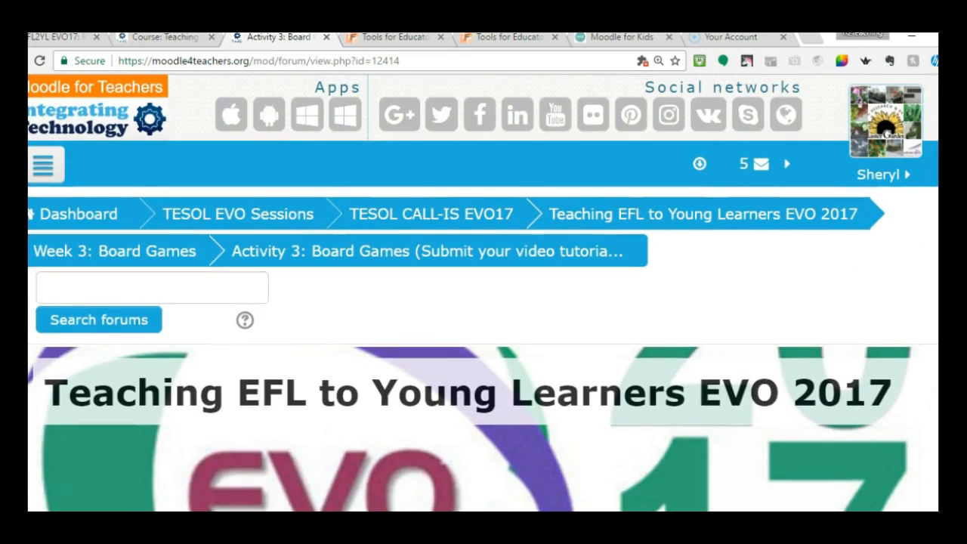